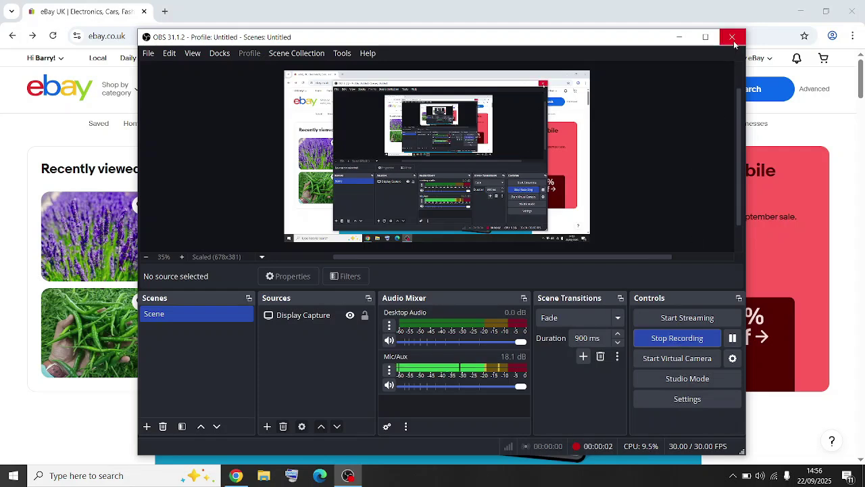
# Minimise the recording window, go to eBay's selling page and start a free listing
pyautogui.click(679, 37)
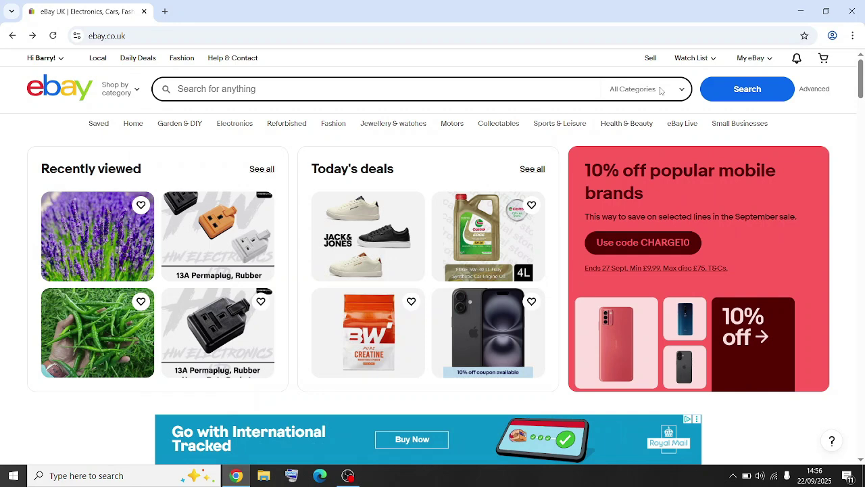
pyautogui.click(651, 64)
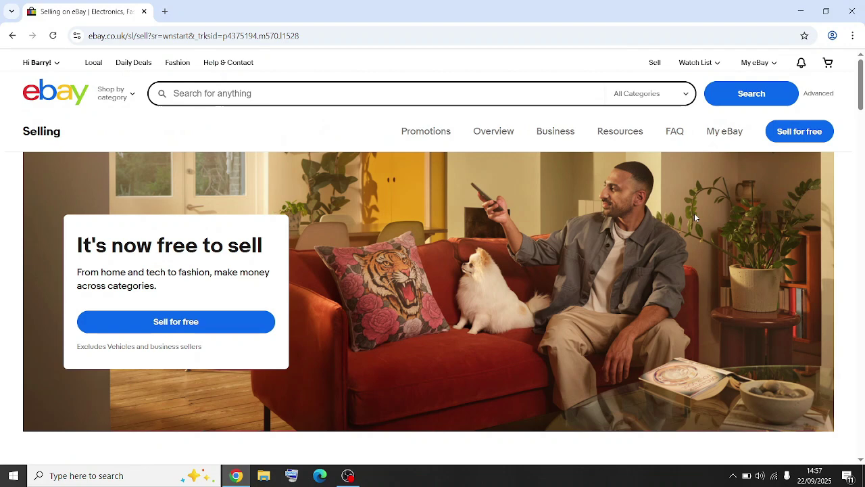
pyautogui.click(796, 140)
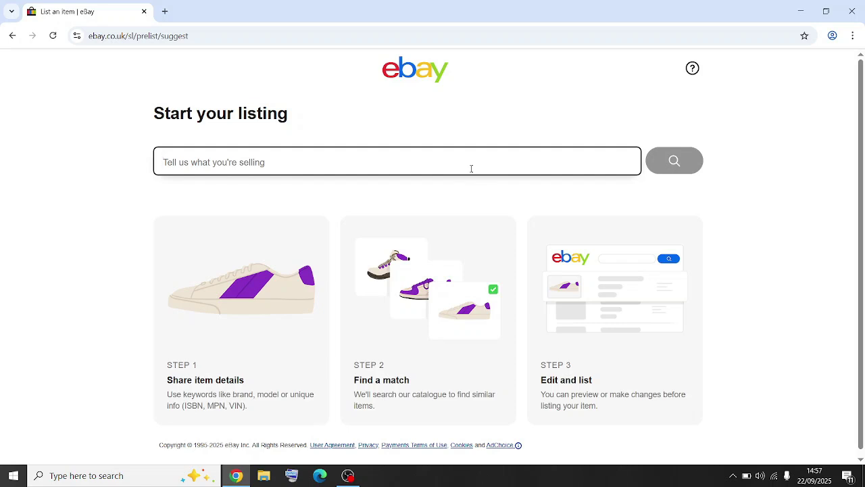
# Search for "Nike air" as the item being sold
pyautogui.write('Nike')
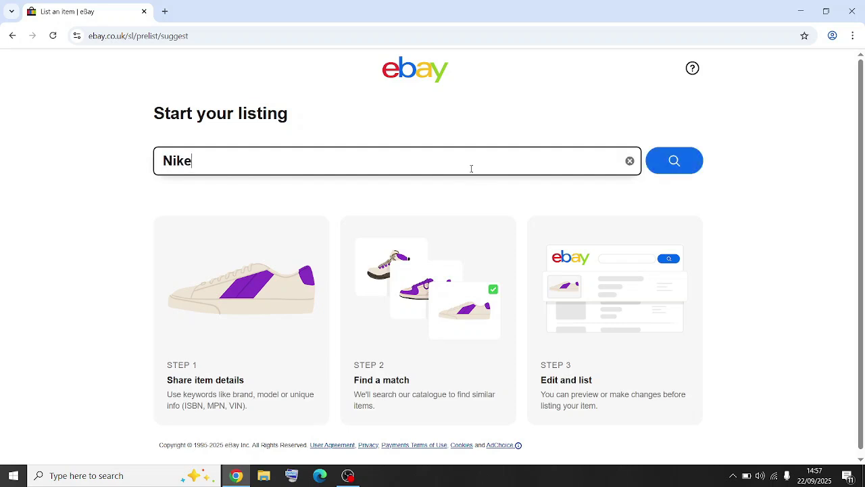
pyautogui.write(' air')
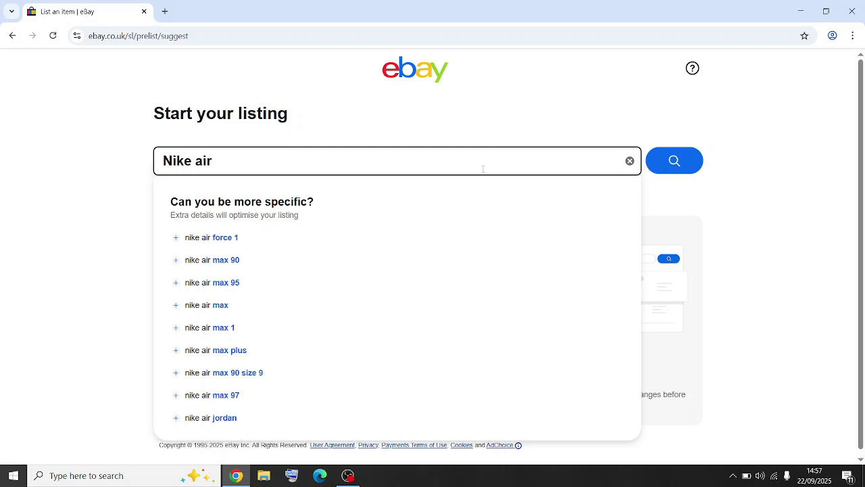
pyautogui.click(674, 160)
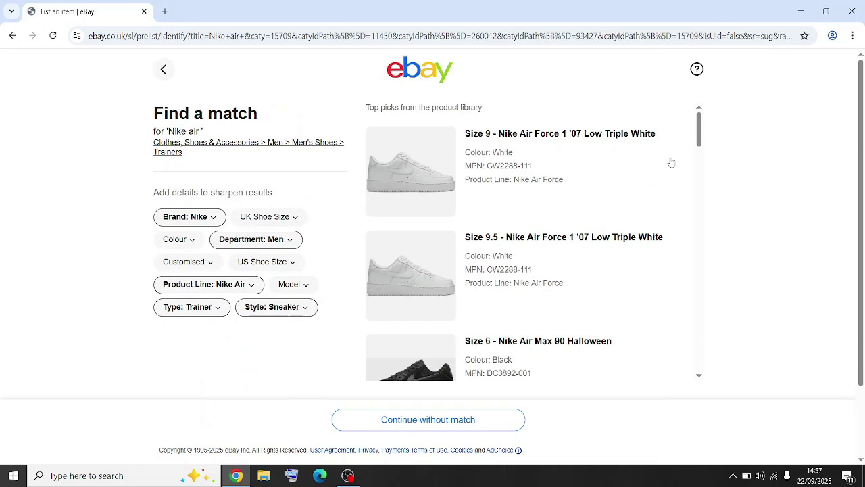
# Continue the listing without a product match and set the item condition to New with box
pyautogui.click(436, 362)
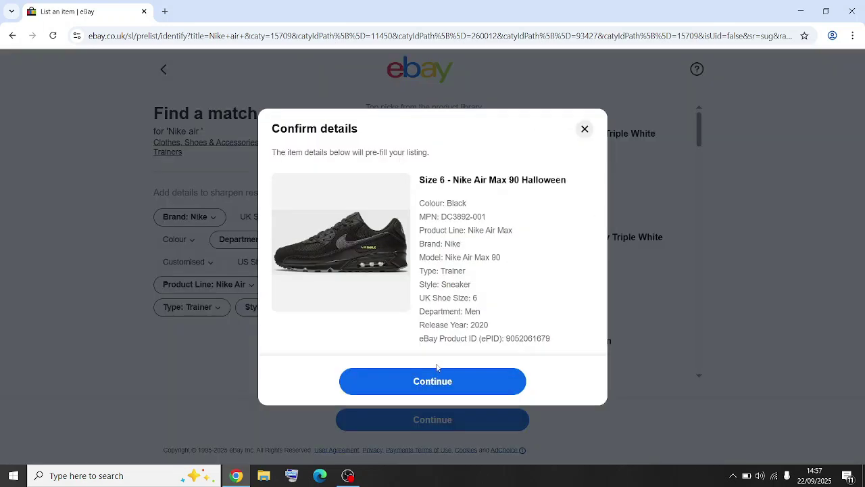
pyautogui.click(585, 128)
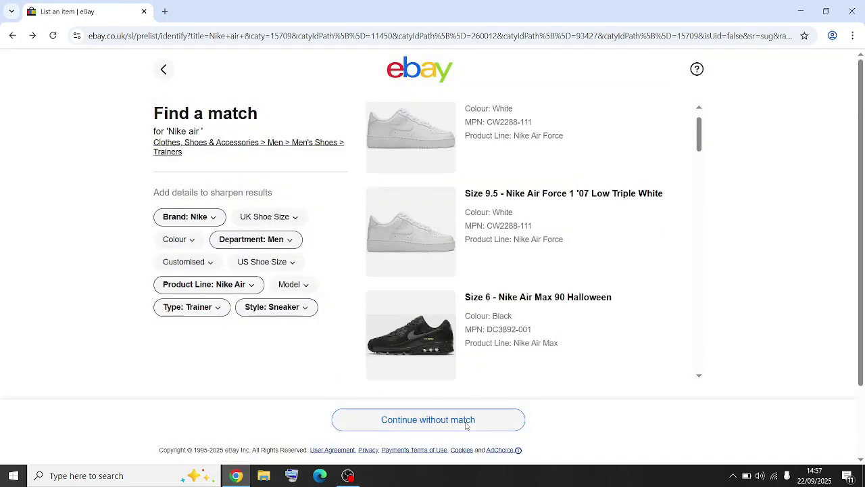
pyautogui.click(466, 425)
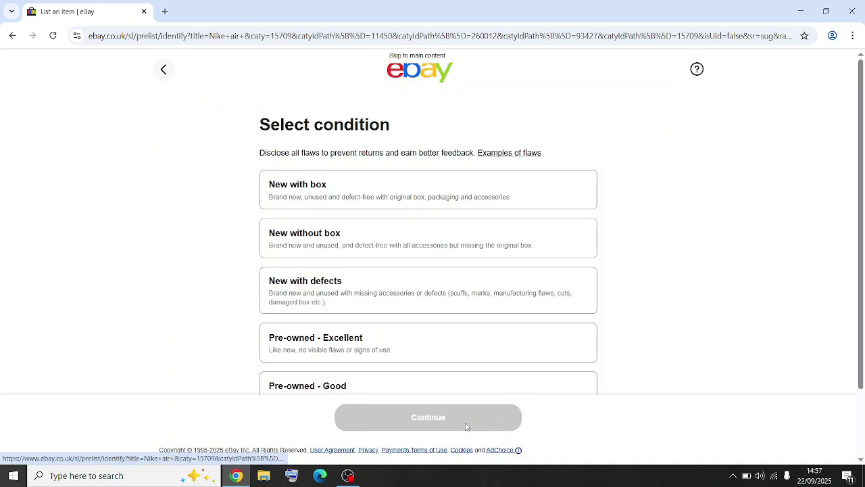
pyautogui.click(363, 195)
pyautogui.click(439, 419)
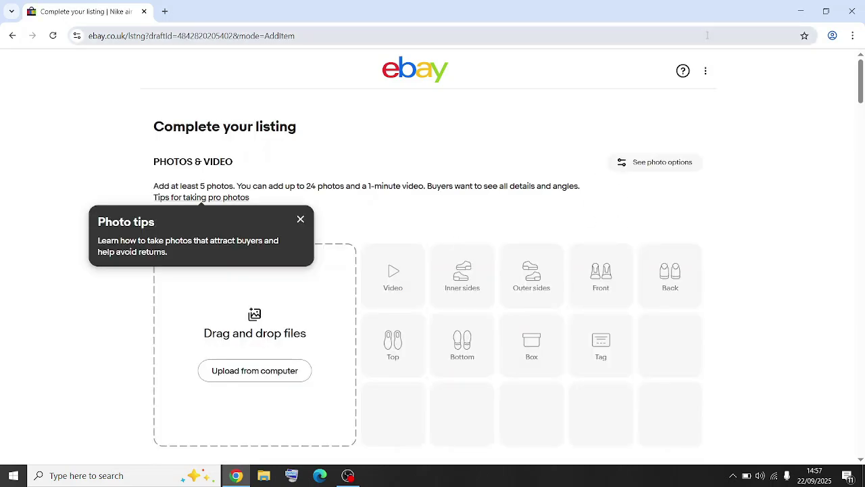
# Toggle the Variations feature off and back on in the listing settings, and close the settings
pyautogui.click(707, 71)
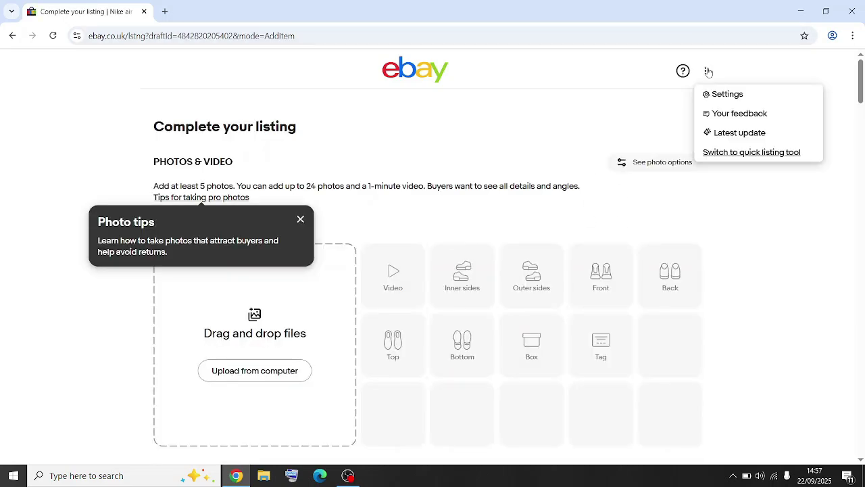
pyautogui.click(725, 102)
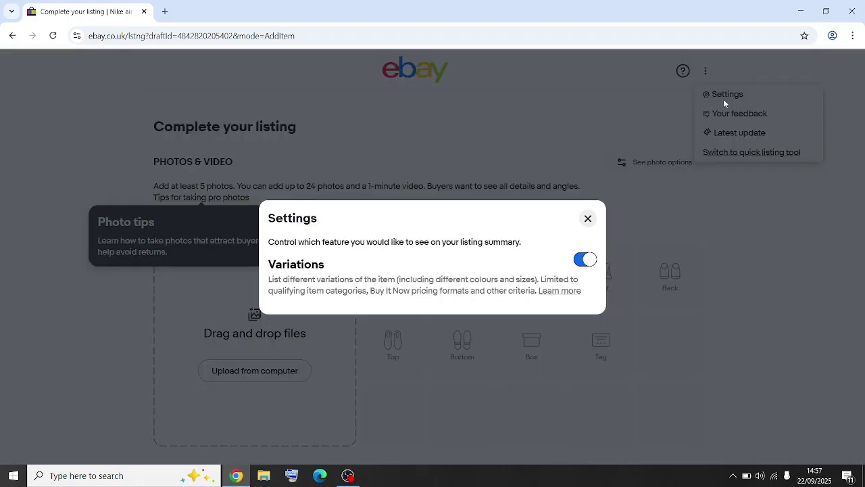
pyautogui.click(582, 261)
pyautogui.click(585, 260)
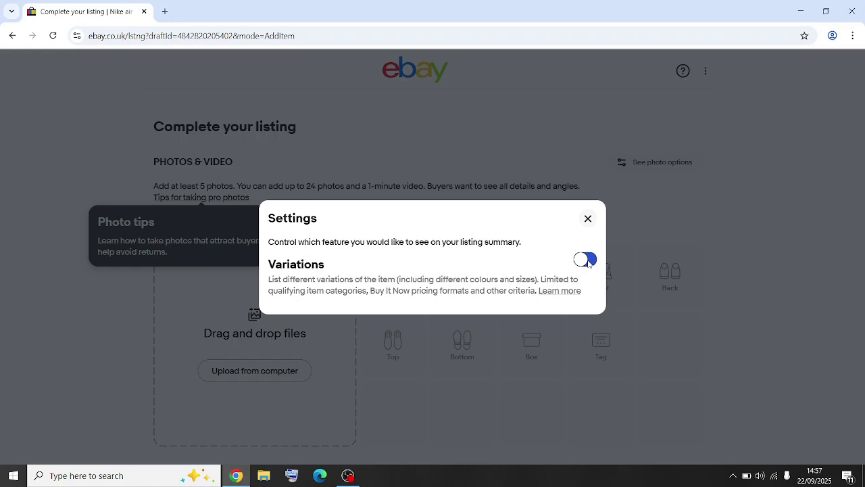
pyautogui.click(588, 219)
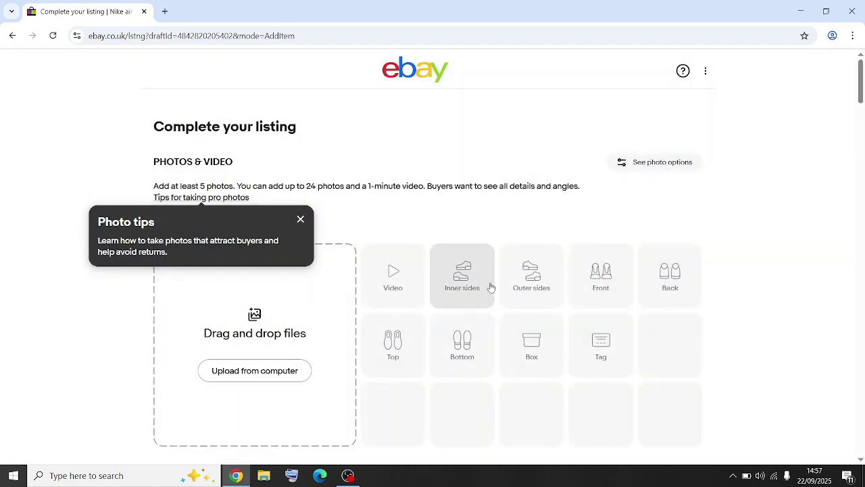
# Open the listing's Variations section for editing
pyautogui.scroll(-5, 490, 286)
pyautogui.scroll(-7, 490, 278)
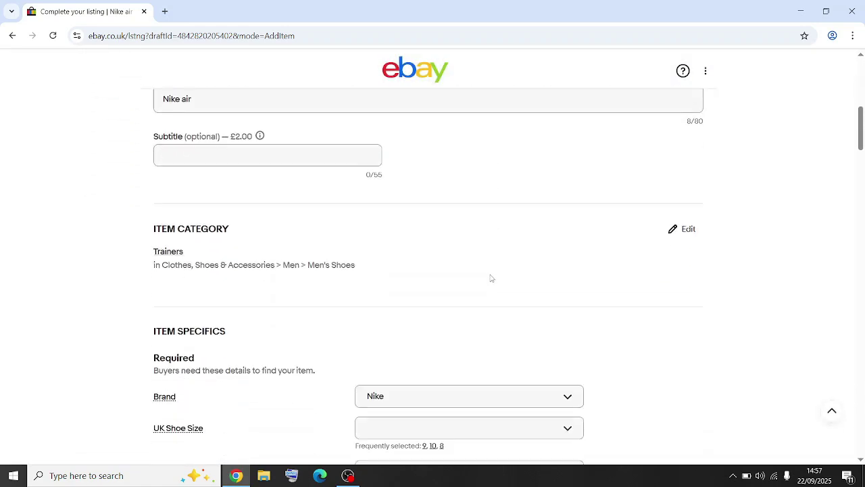
pyautogui.scroll(-9, 492, 246)
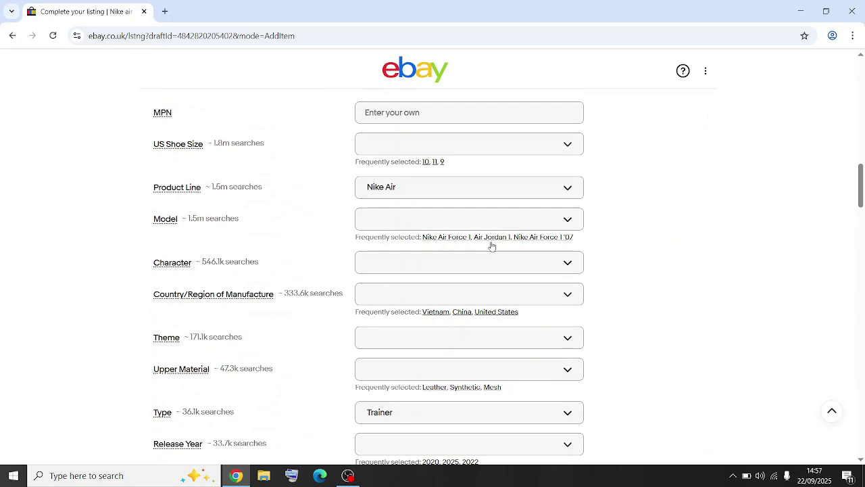
pyautogui.scroll(-2, 492, 230)
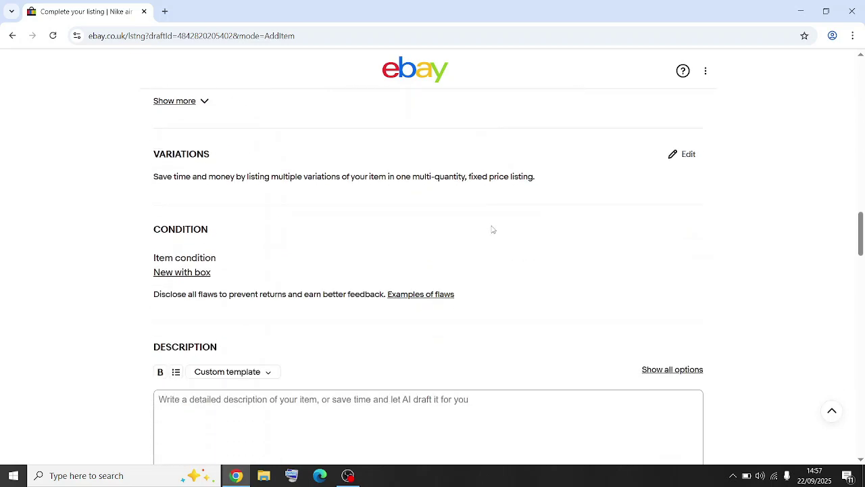
pyautogui.scroll(-1, 490, 216)
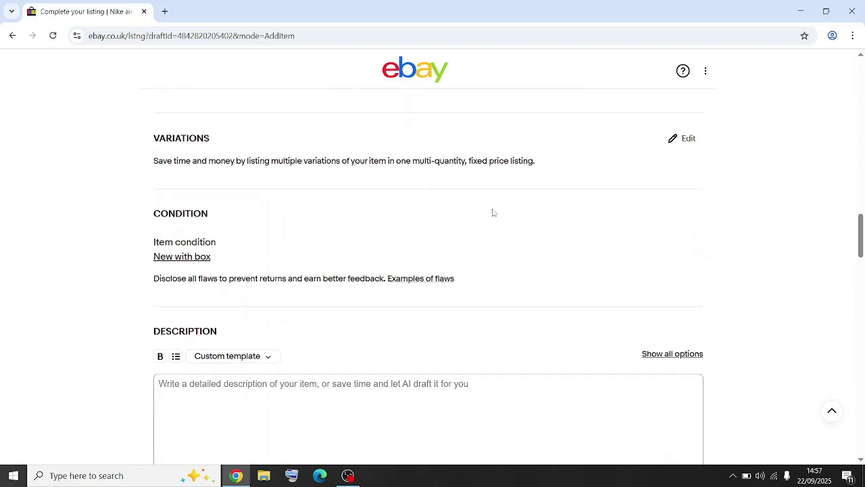
pyautogui.click(675, 143)
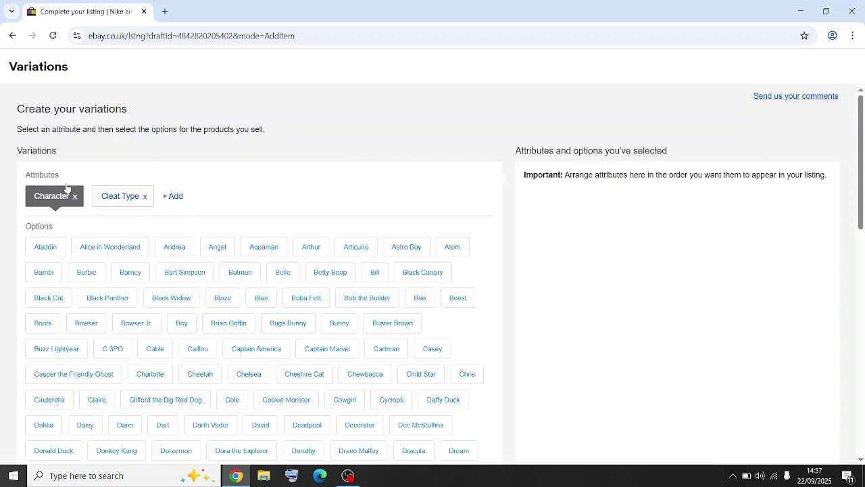
# Add UK Shoe Size as a variation attribute and save the attribute selection
pyautogui.scroll(-5, 252, 207)
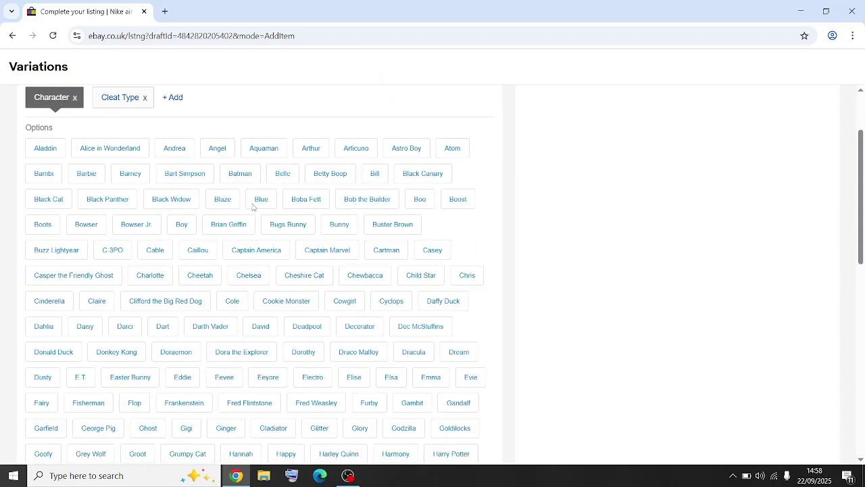
pyautogui.scroll(3, 253, 207)
pyautogui.scroll(2, 253, 207)
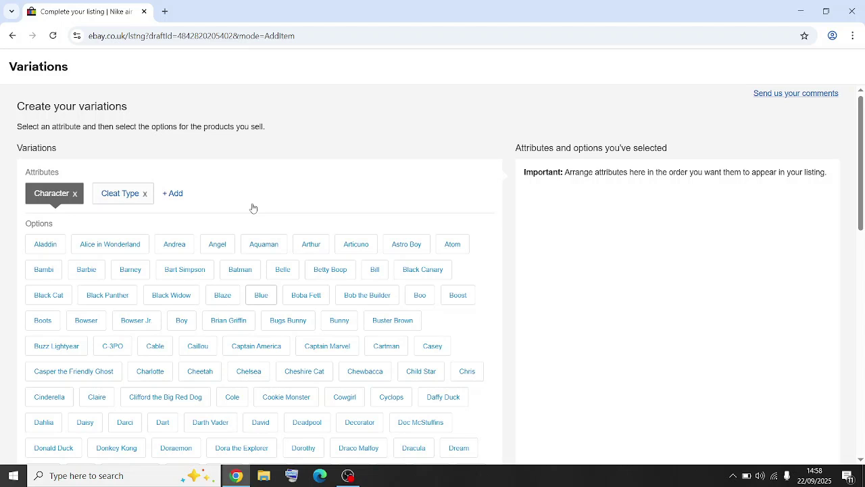
pyautogui.click(169, 200)
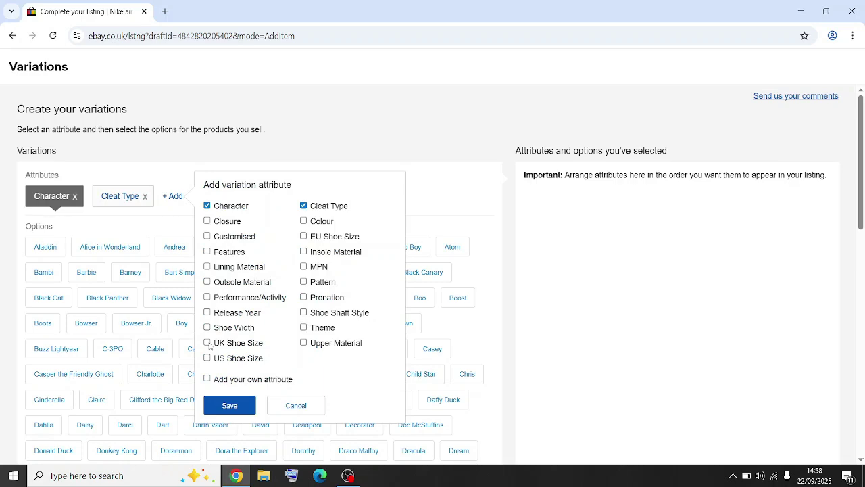
pyautogui.click(231, 409)
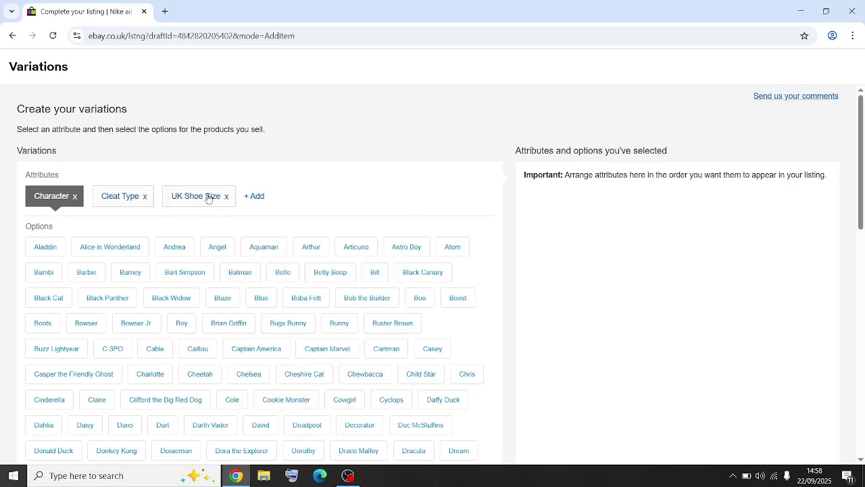
# Show the UK Shoe Size options, start a custom option and bring up the On-Screen Keyboard
pyautogui.scroll(-3, 210, 210)
pyautogui.scroll(3, 209, 211)
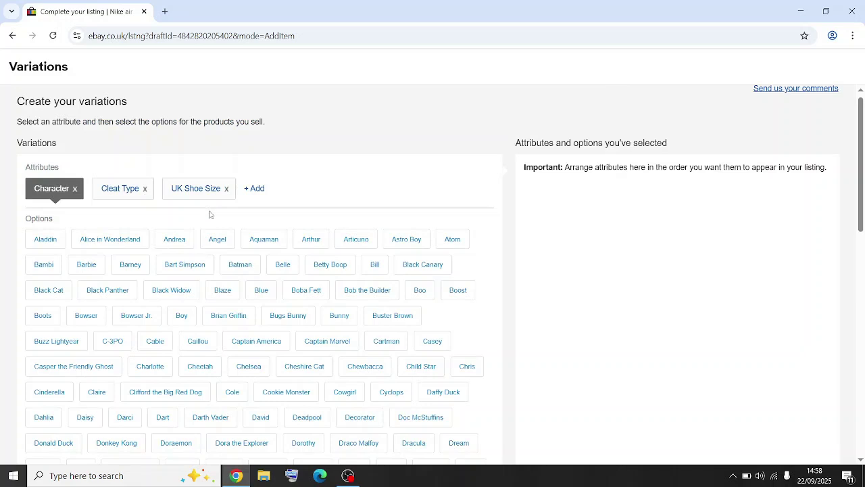
pyautogui.click(209, 189)
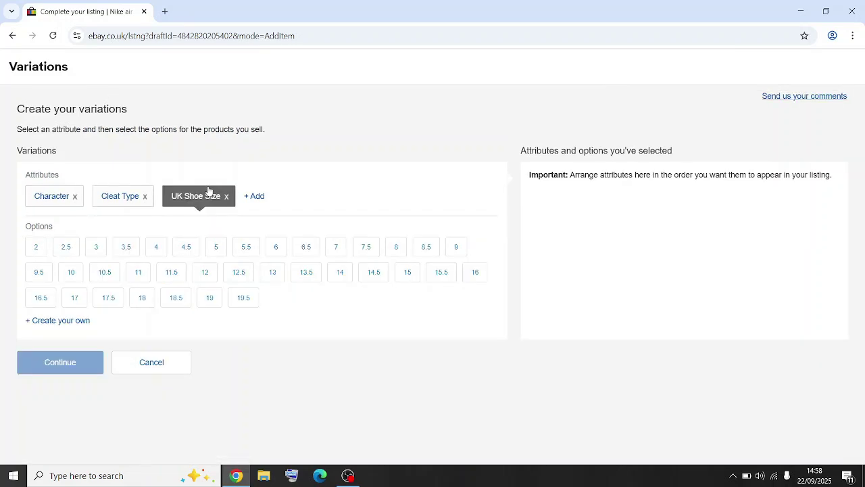
pyautogui.click(71, 327)
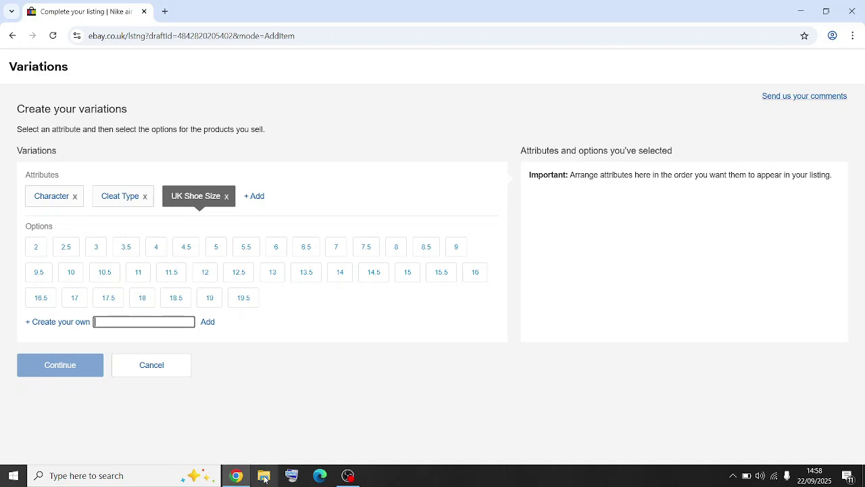
pyautogui.click(290, 477)
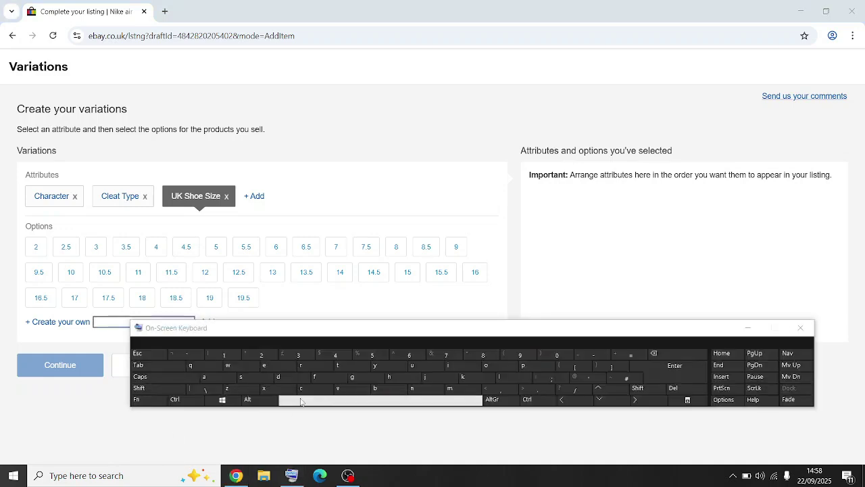
# Try to enter "big" as the custom size, and move the On-Screen Keyboard clear of the entry field
pyautogui.click(380, 396)
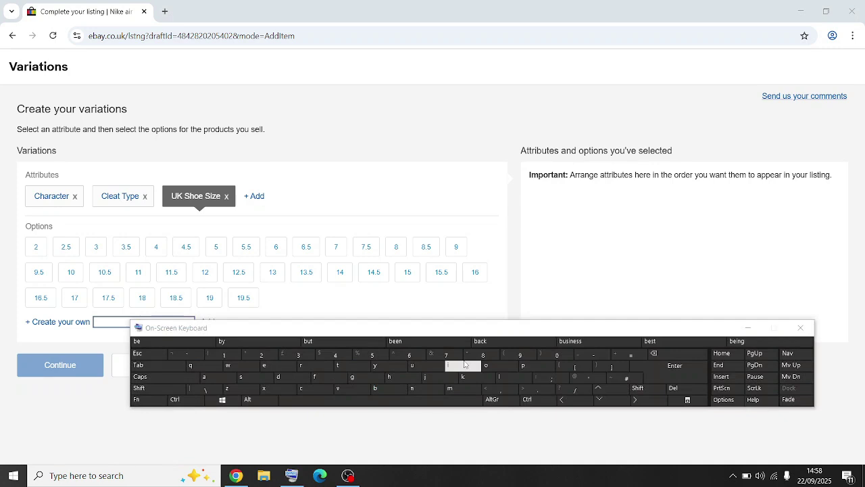
pyautogui.click(465, 366)
pyautogui.click(366, 377)
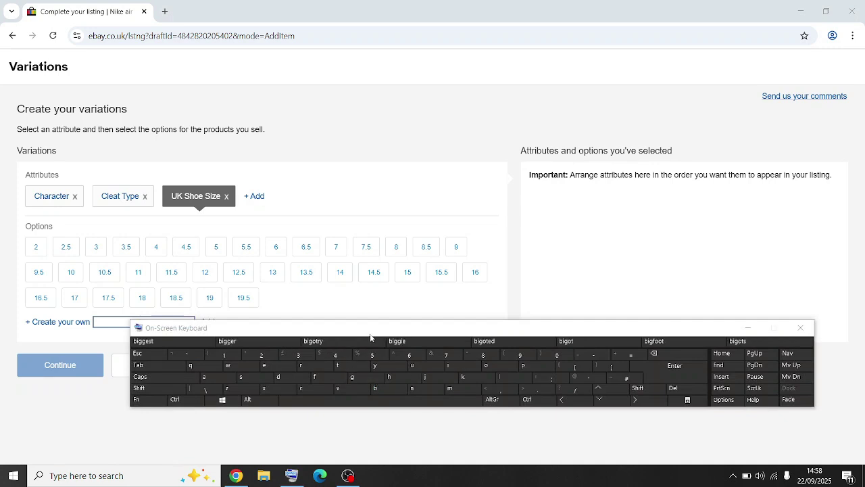
pyautogui.moveTo(369, 330); pyautogui.dragTo(284, 342)
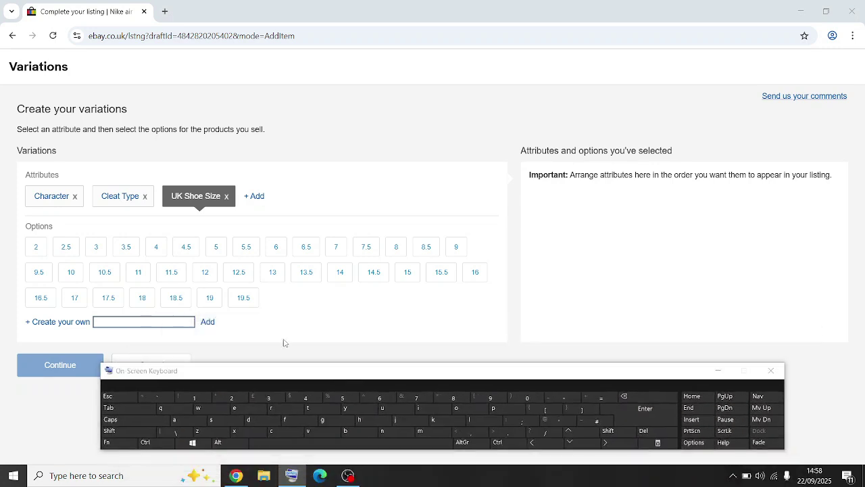
# Enter "big" as the custom UK Shoe Size option and add it to the selected options
pyautogui.click(181, 320)
pyautogui.click(355, 430)
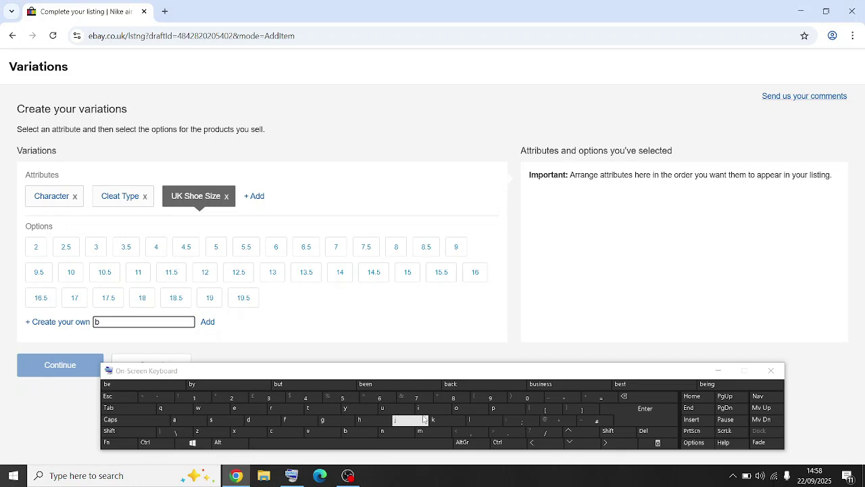
pyautogui.click(419, 408)
pyautogui.click(325, 420)
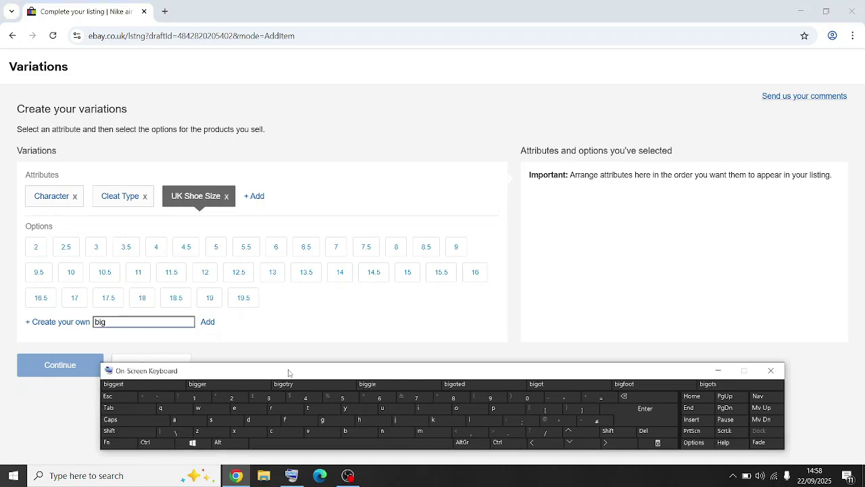
pyautogui.moveTo(288, 373); pyautogui.dragTo(290, 397)
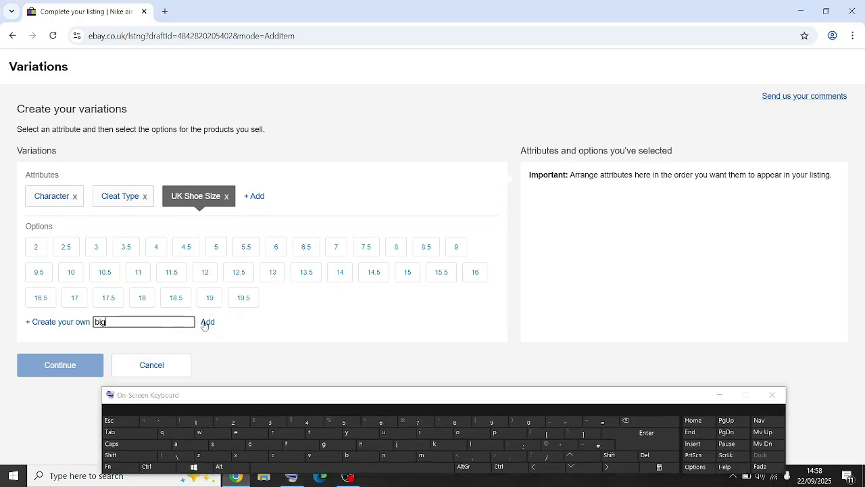
pyautogui.click(207, 322)
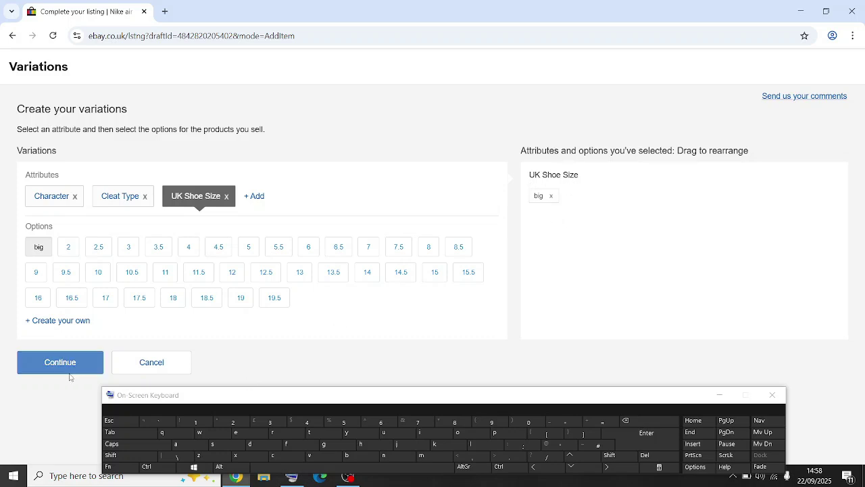
# Create "Med" as a custom UK Shoe Size option and add it to the selected options
pyautogui.moveTo(204, 396)
pyautogui.mouseDown()
pyautogui.moveTo(201, 307)
pyautogui.moveTo(191, 404)
pyautogui.mouseUp()
pyautogui.click(78, 322)
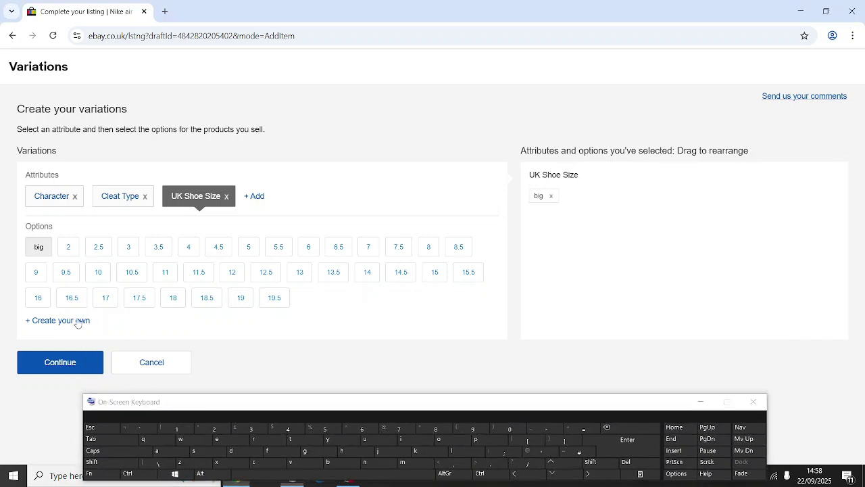
pyautogui.write('Med')
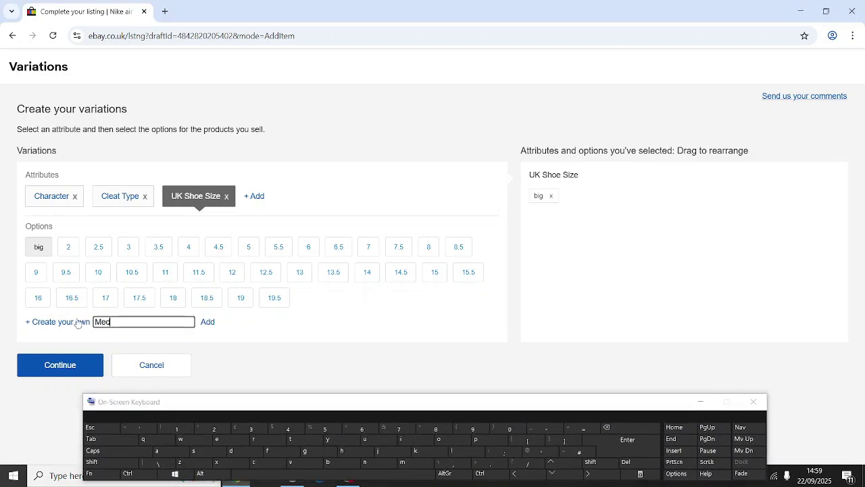
pyautogui.click(210, 323)
# Add "large" as a custom UK Shoe Size option, and continue to the variation details with the On-Screen Keyboard closed
pyautogui.click(82, 322)
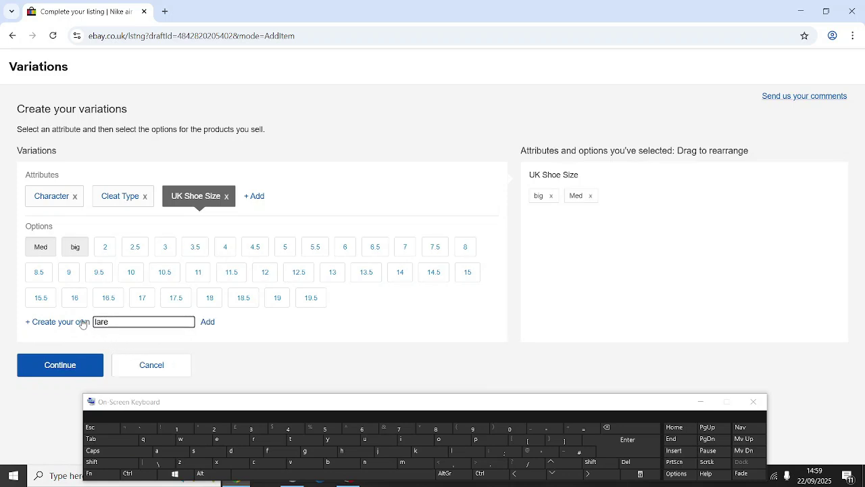
pyautogui.press('BackSpace')
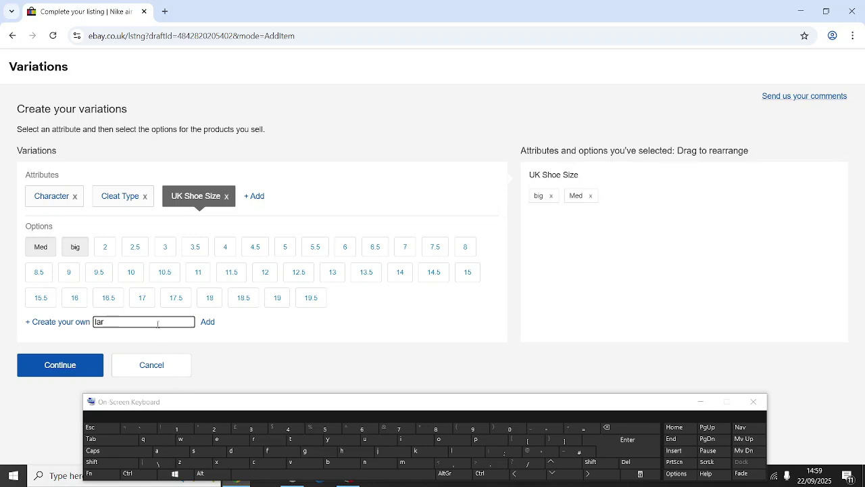
pyautogui.click(308, 453)
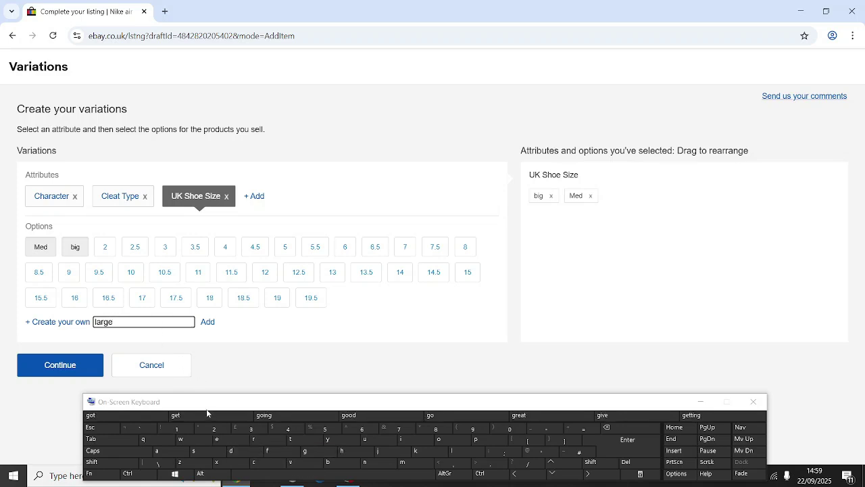
pyautogui.click(205, 322)
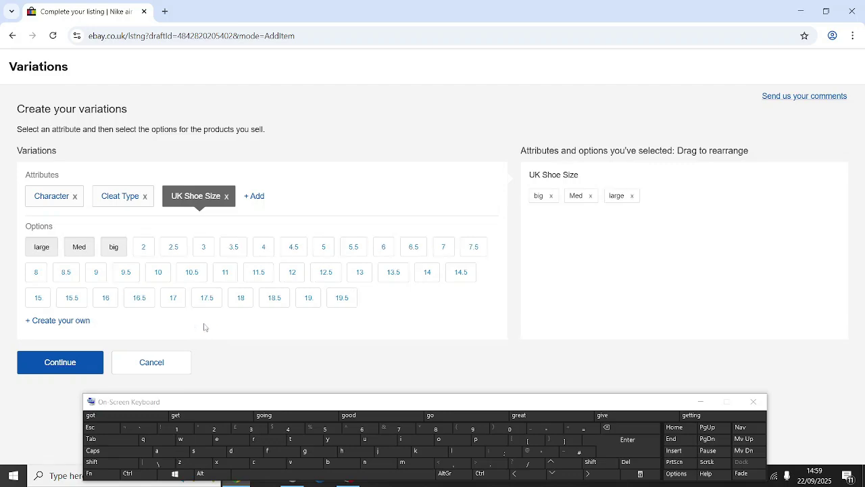
pyautogui.click(75, 351)
pyautogui.click(766, 408)
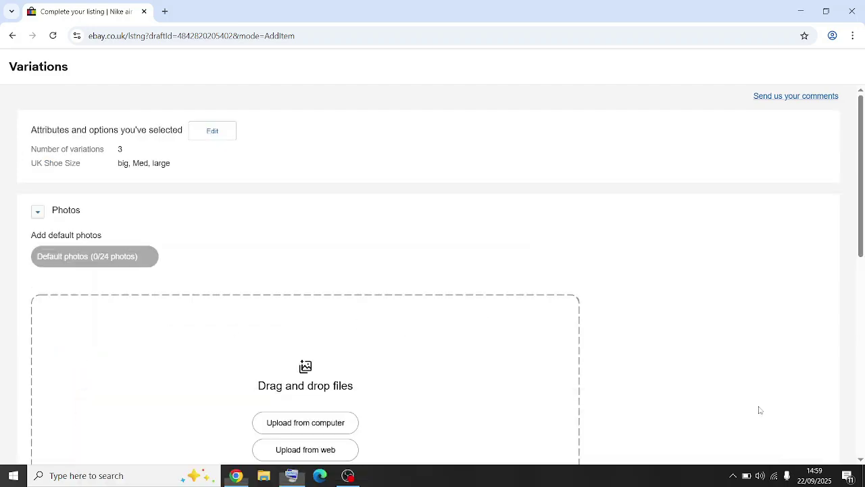
# Try to base the variation photos on UK Shoe Size instead of the default photos
pyautogui.scroll(-8, 565, 342)
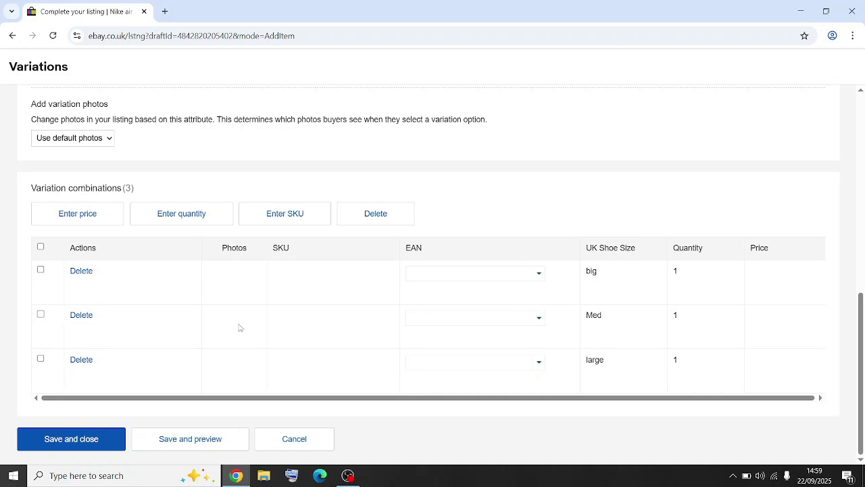
pyautogui.click(93, 138)
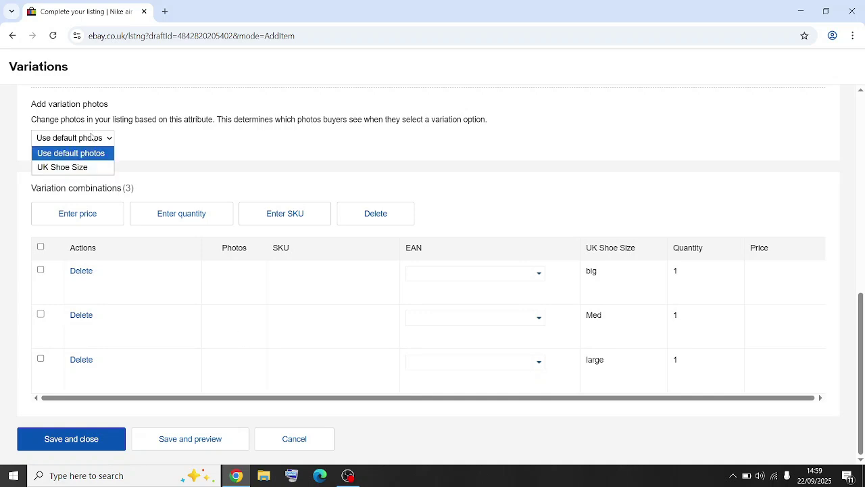
pyautogui.click(85, 166)
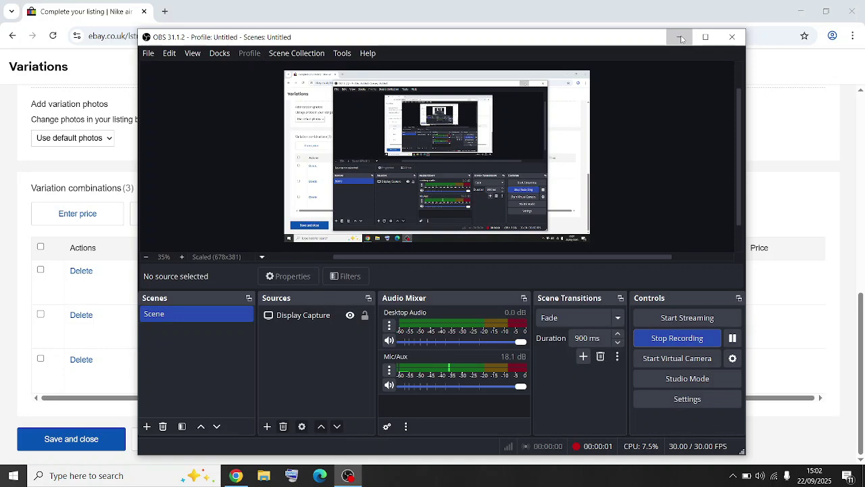
# Set the EAN of the "big" variation to "Does not apply"
pyautogui.click(680, 34)
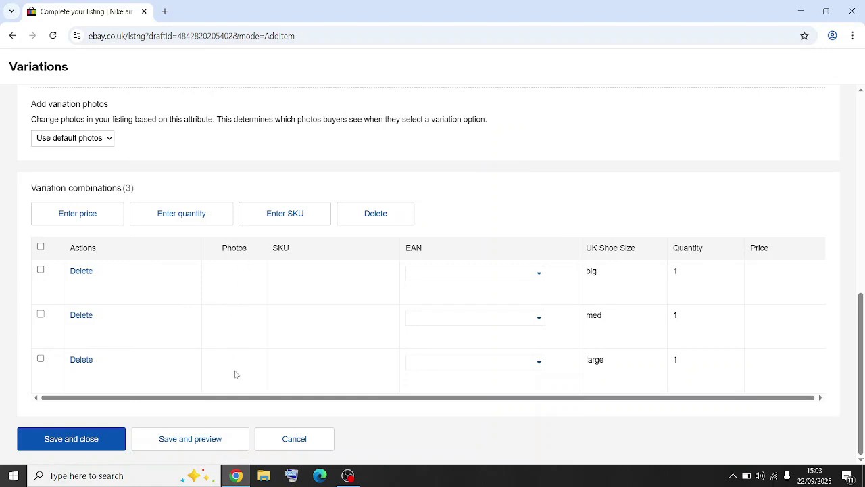
pyautogui.moveTo(556, 311); pyautogui.dragTo(539, 425)
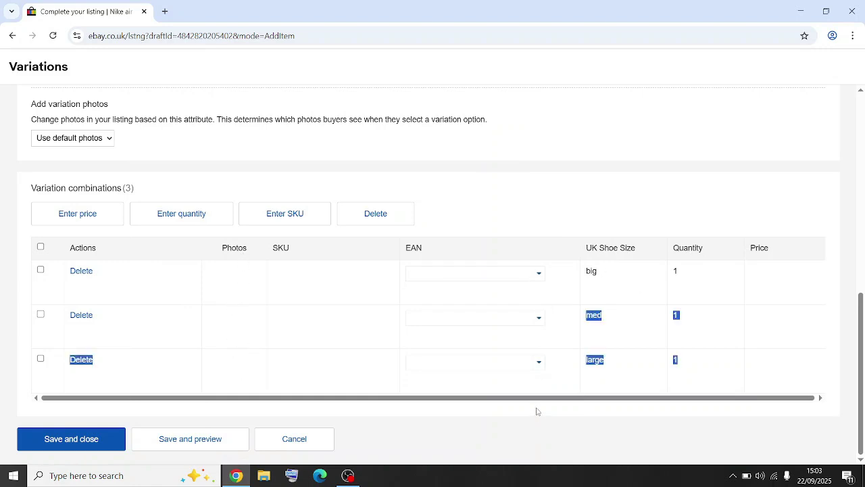
pyautogui.click(538, 273)
pyautogui.click(452, 304)
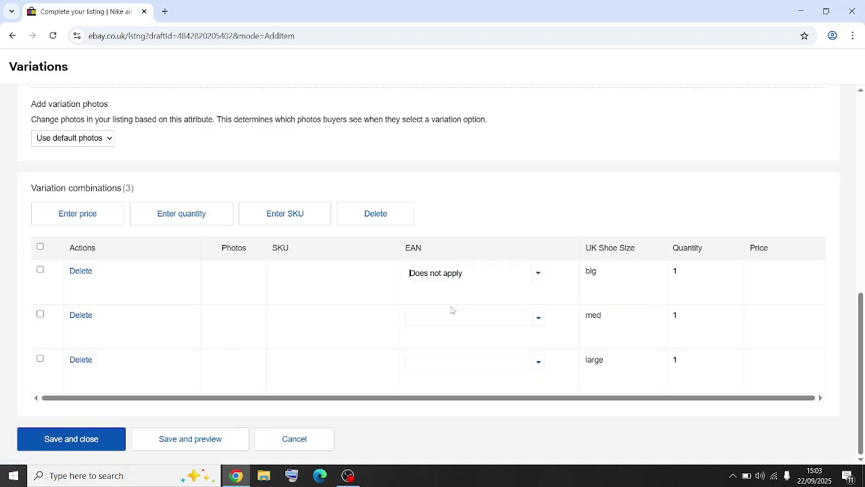
# Set the quantity of the big, med and large variations to 5 each
pyautogui.doubleClick(701, 270)
pyautogui.doubleClick(706, 321)
pyautogui.doubleClick(701, 358)
# Enter prices from £0.99 to £2.99 for the big, med and large variations, and save them to the listing
pyautogui.click(765, 295)
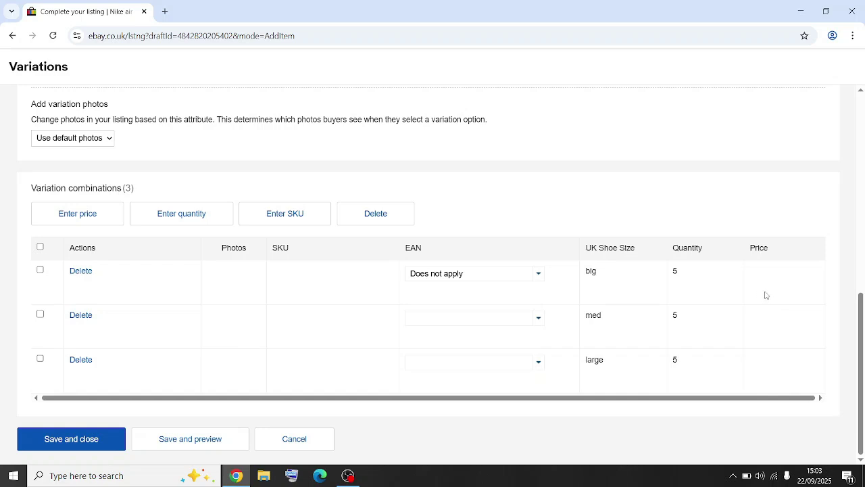
pyautogui.write('.99')
pyautogui.click(760, 320)
pyautogui.click(752, 368)
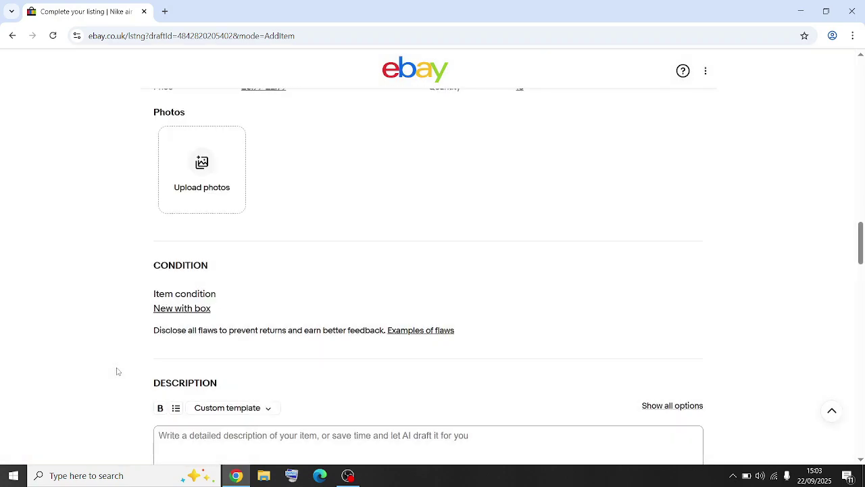
# Review the listing's condition, description and pricing sections and the summary of its variations
pyautogui.scroll(-5, 117, 371)
pyautogui.scroll(-2, 117, 371)
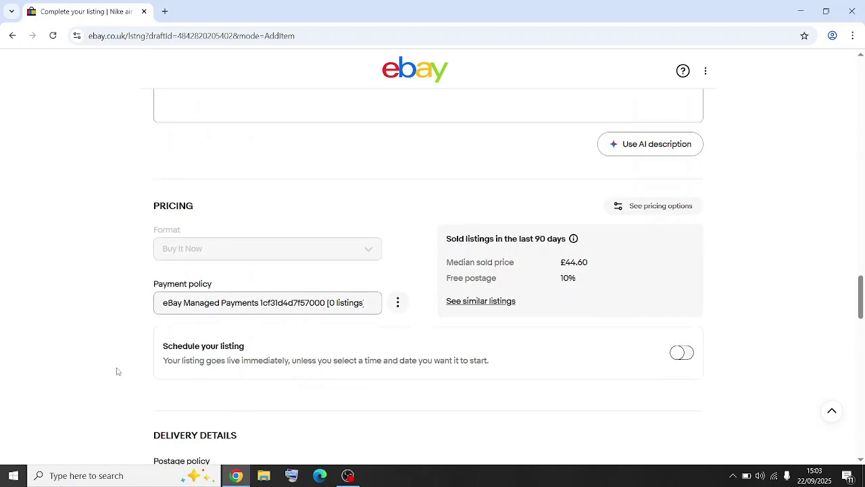
pyautogui.scroll(9, 116, 373)
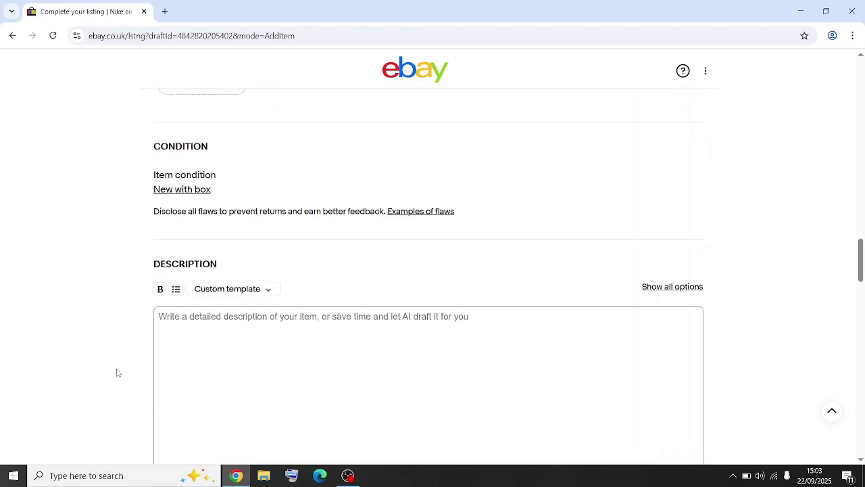
pyautogui.scroll(-2, 116, 372)
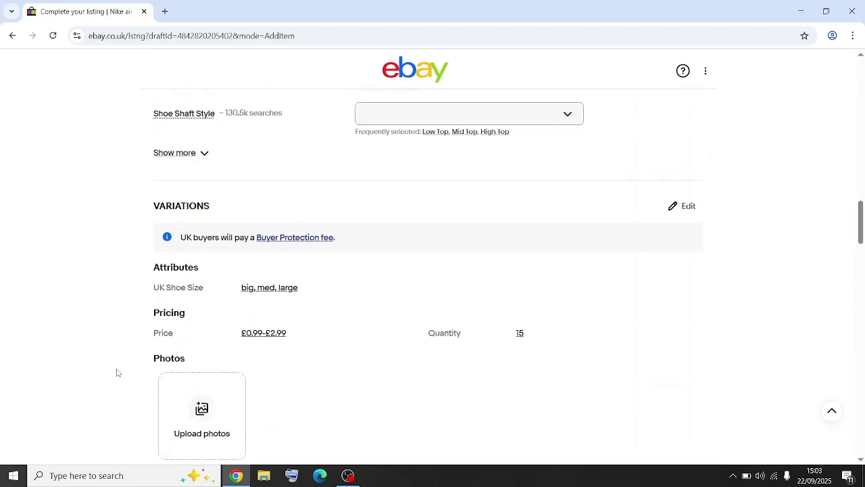